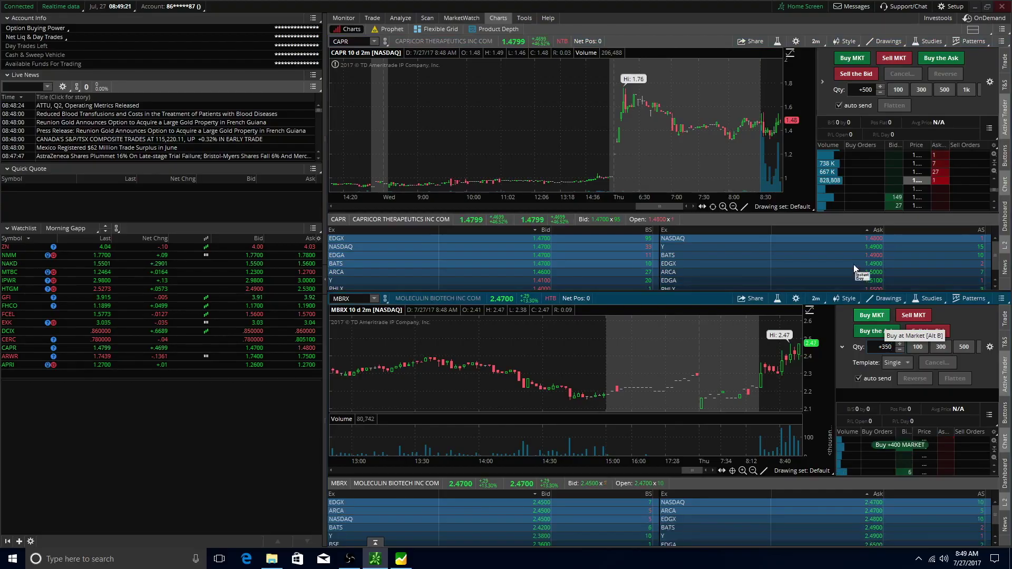
Buy 350 MBRX shares at market (average 2.47) and stage a 350-share sell limit order.
left_click(872, 316)
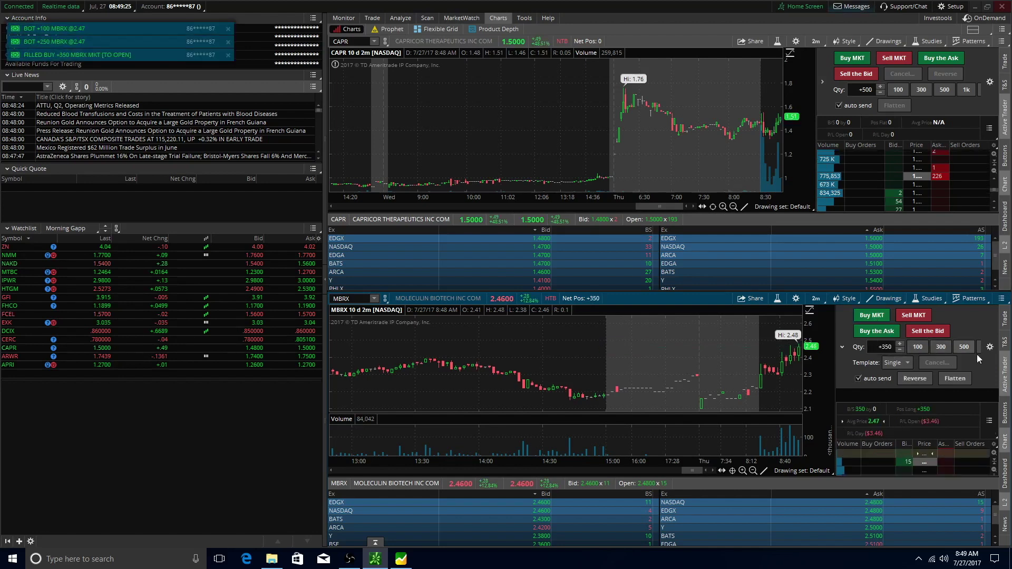
left_click(941, 329)
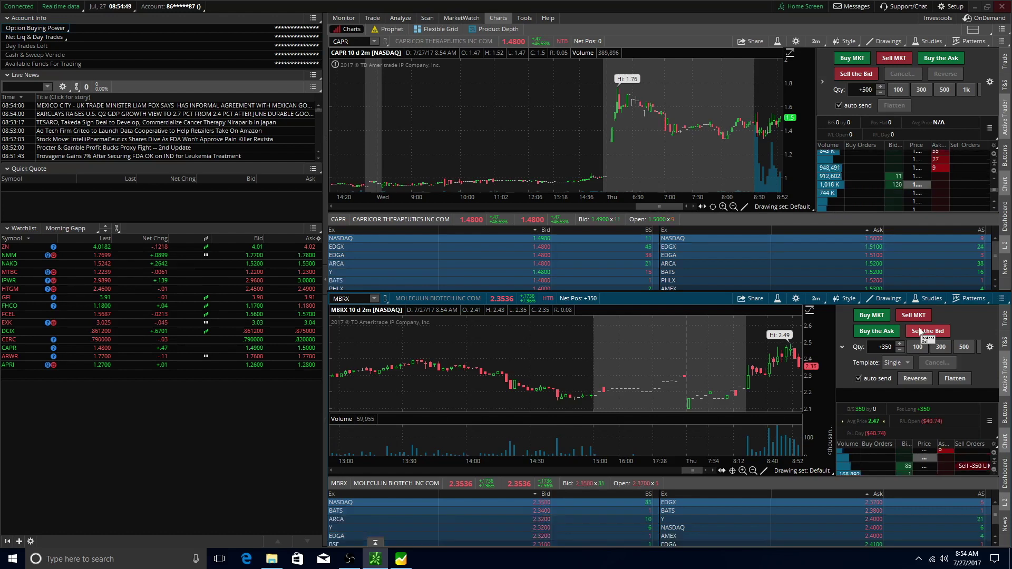
Sell the 350 MBRX shares at the bid, filling at 2.35 and flattening the position.
left_click(921, 332)
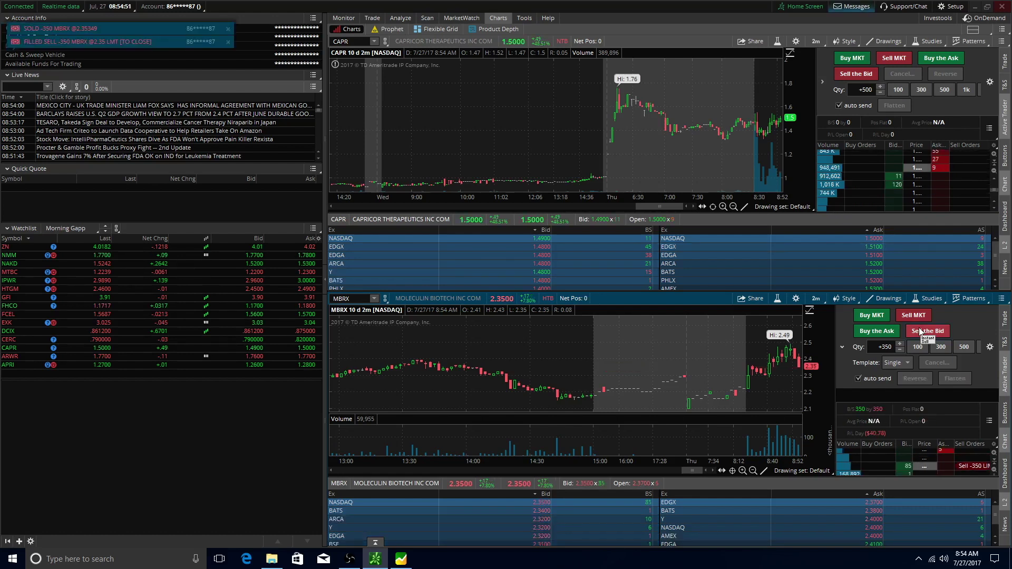